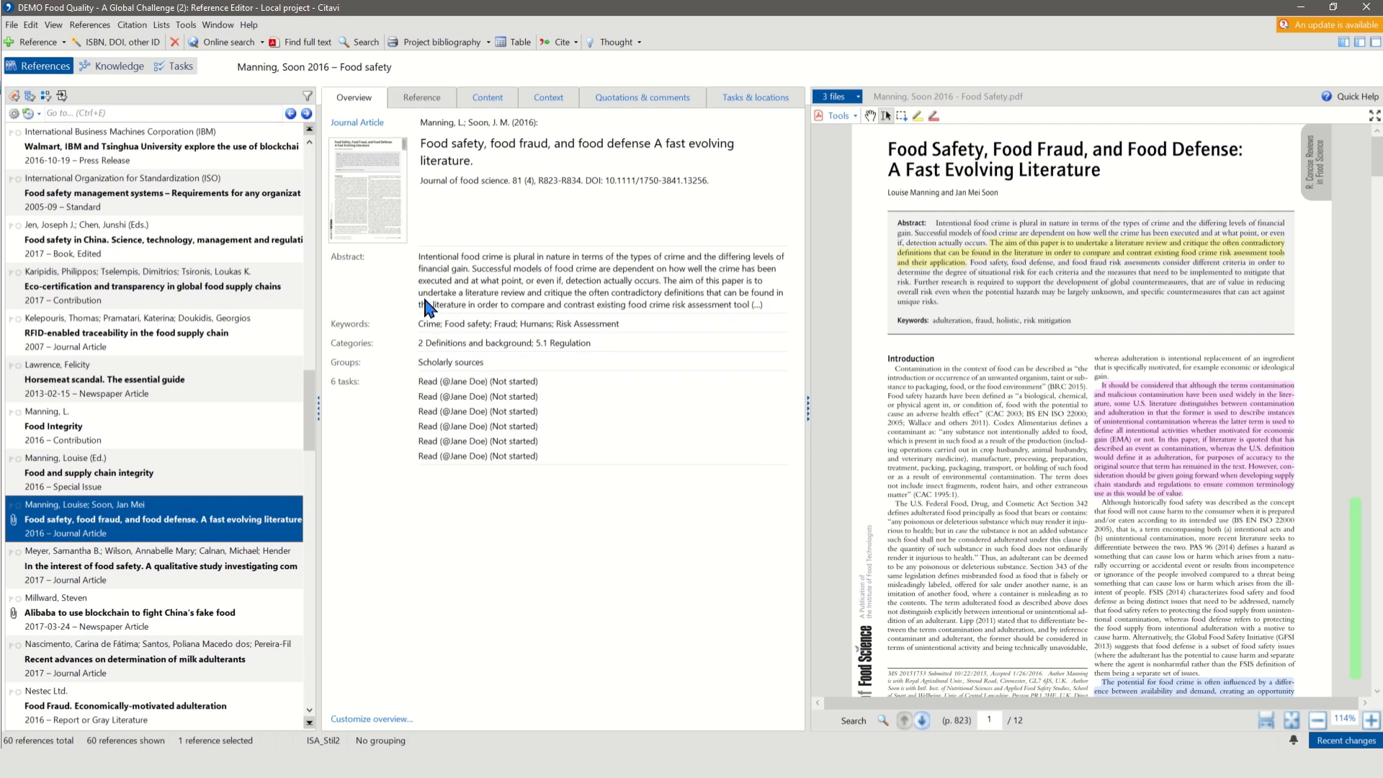
Step: Show the full bibliographic record of the Manning and Soon 2016 food safety article
left_click(421, 99)
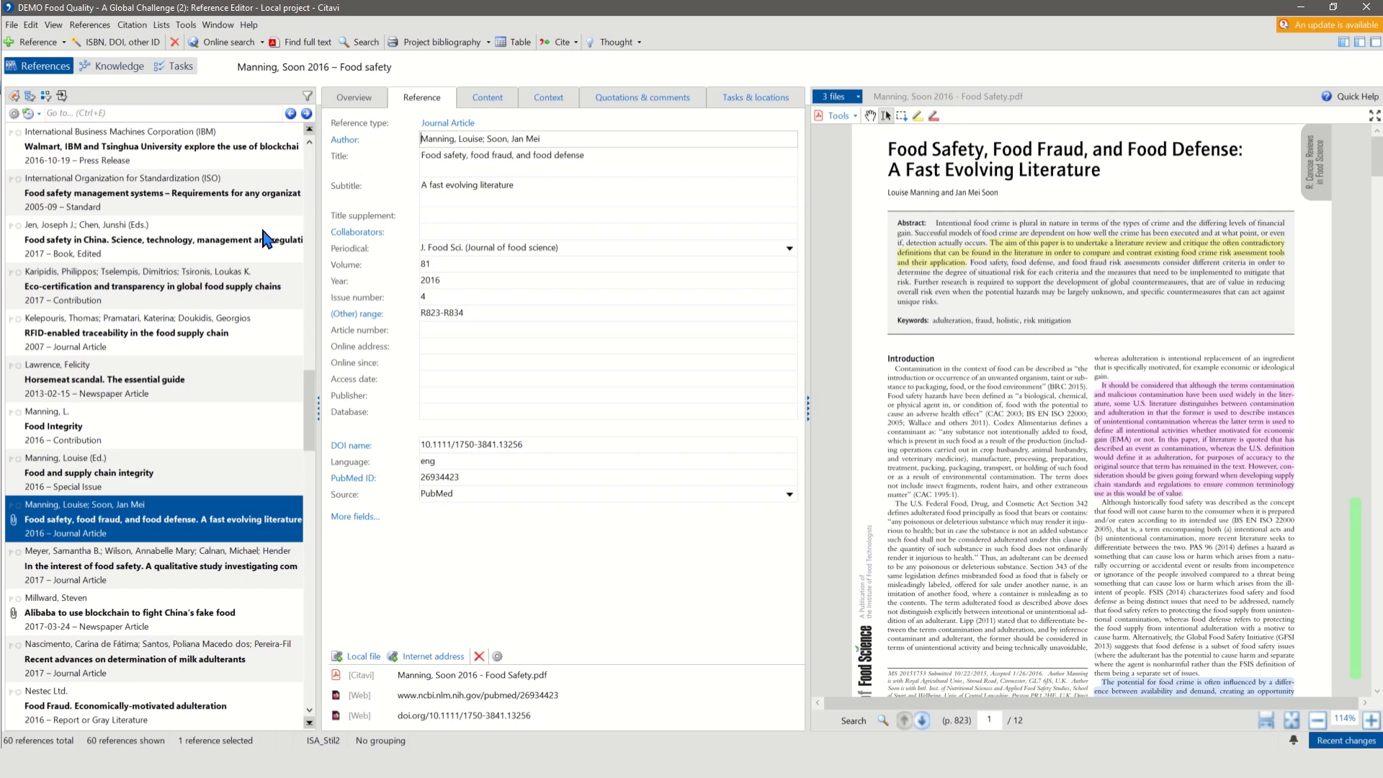
Step: Scroll the reference list and open the Manning and Soon PDF in the full-window viewer
left_click_drag(309, 394, 326, 160)
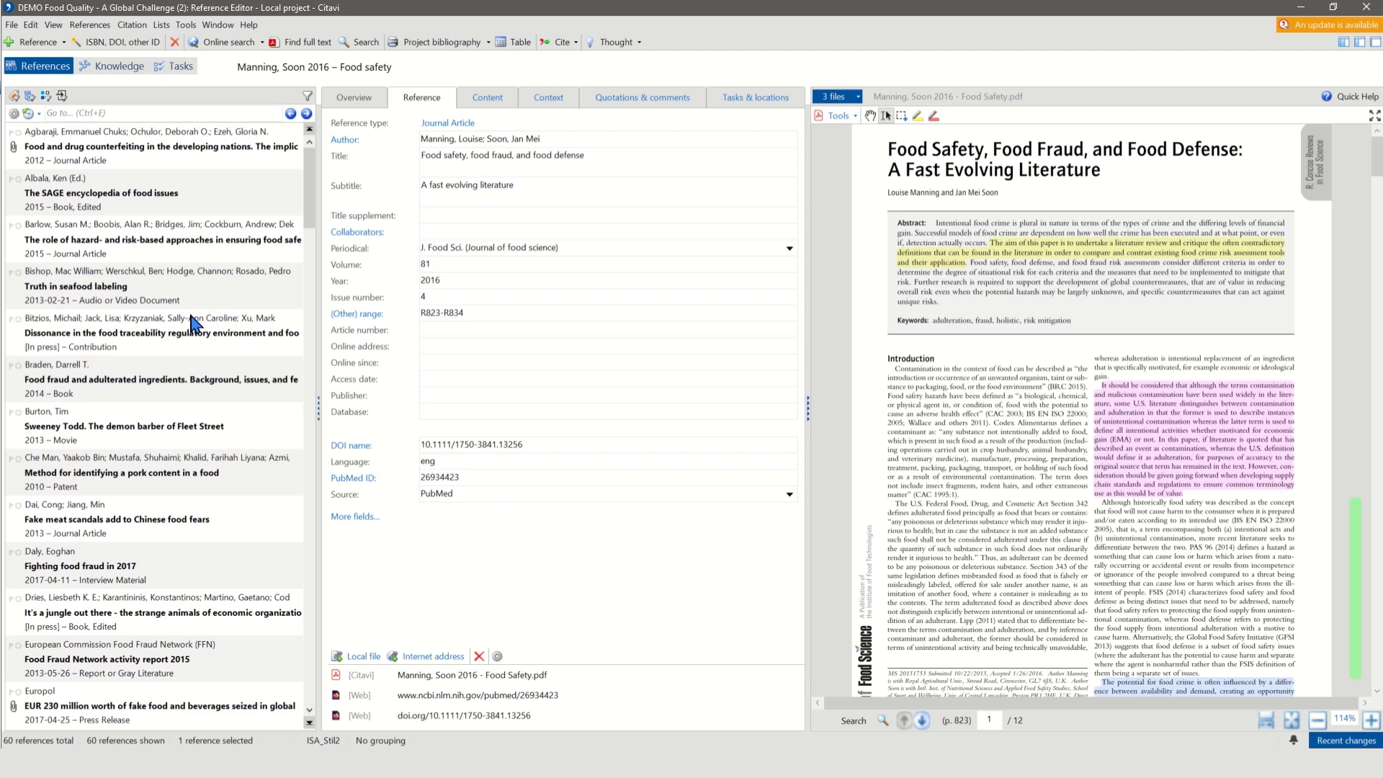
left_click(11, 26)
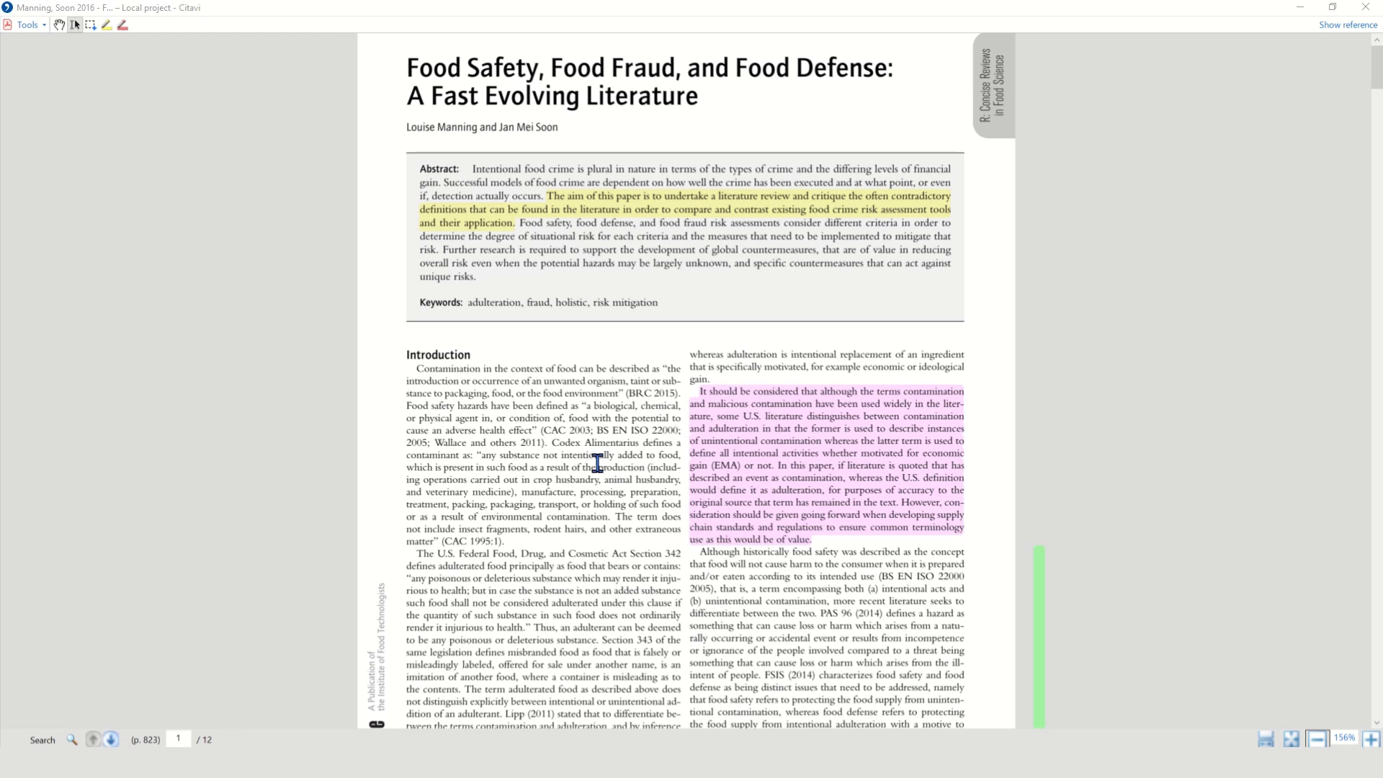
Step: Select the 'Federal Food, Drug, and Cosmetic Act Section 342' paragraph in the PDF's Introduction
scroll(597, 463, "down", 4)
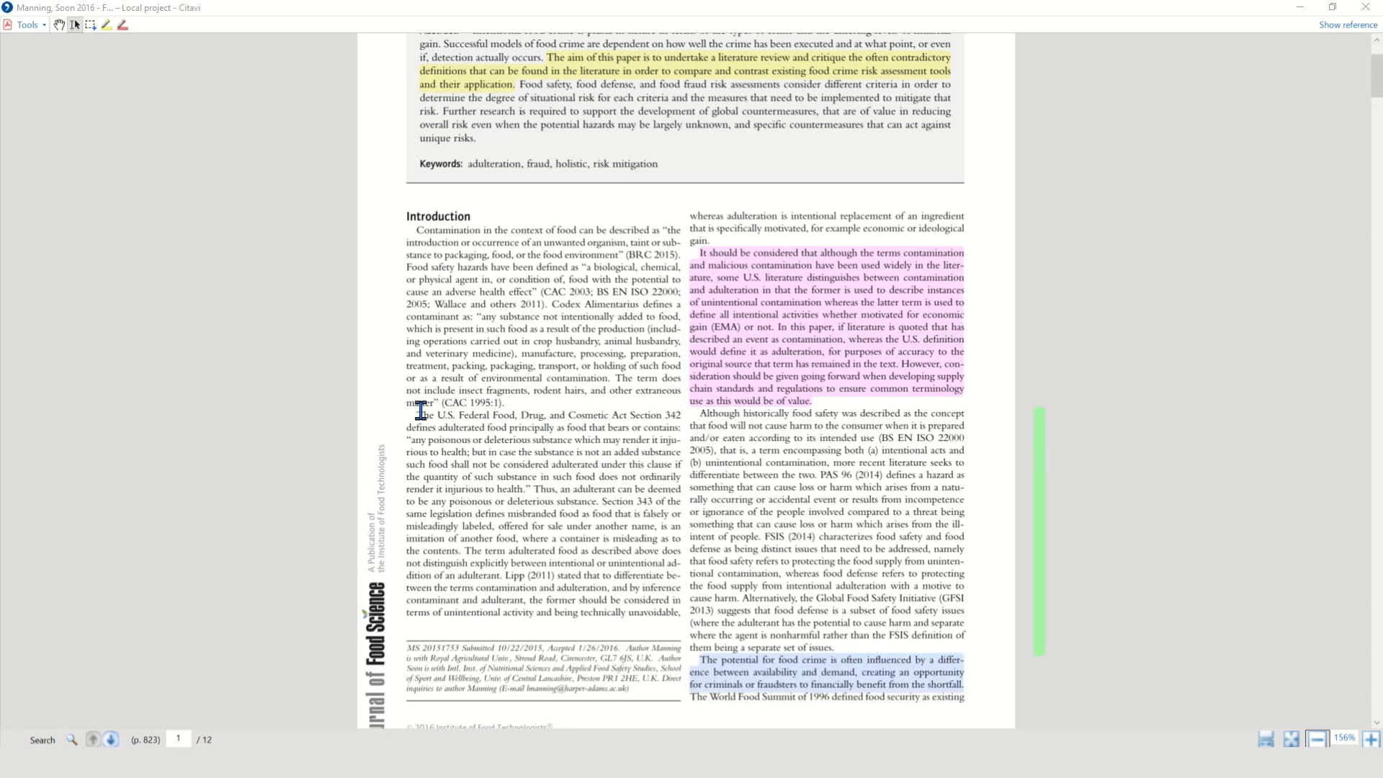
mouse_move(417, 414)
left_mouse_down()
mouse_move(648, 435)
mouse_move(660, 461)
mouse_move(648, 489)
mouse_move(533, 490)
left_mouse_up()
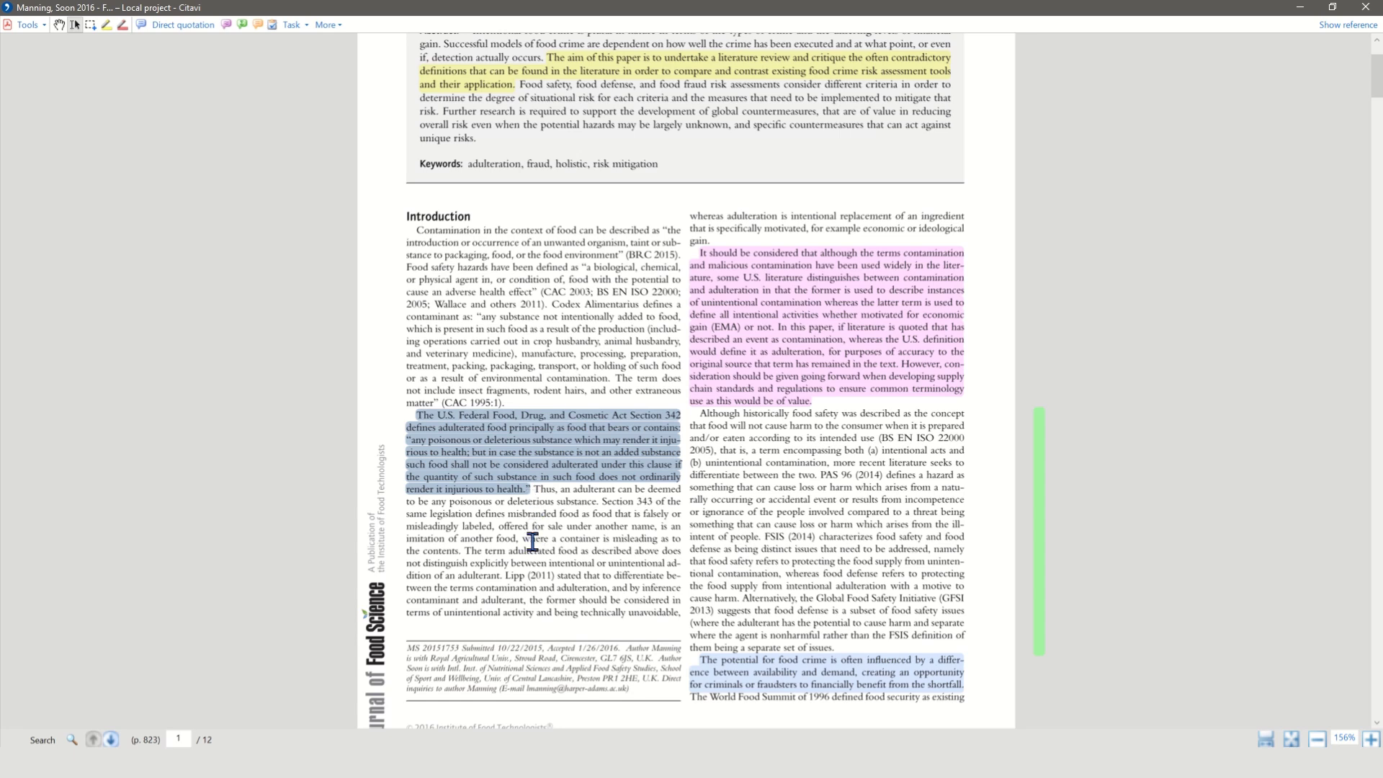
Step: Highlight the Section 342 paragraph yellow and quote the 'Thus, an adulterant' sentence directly
left_click(106, 28)
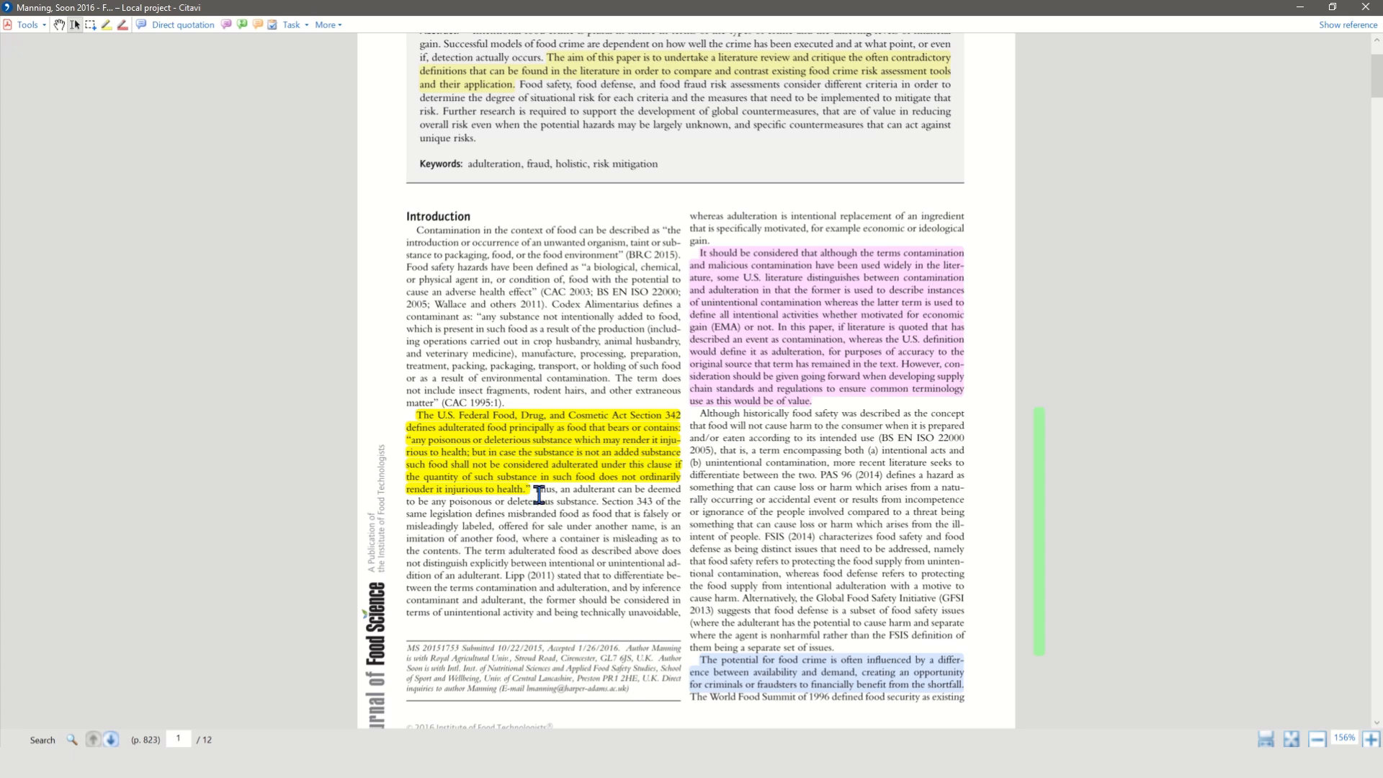
left_click_drag(536, 491, 599, 504)
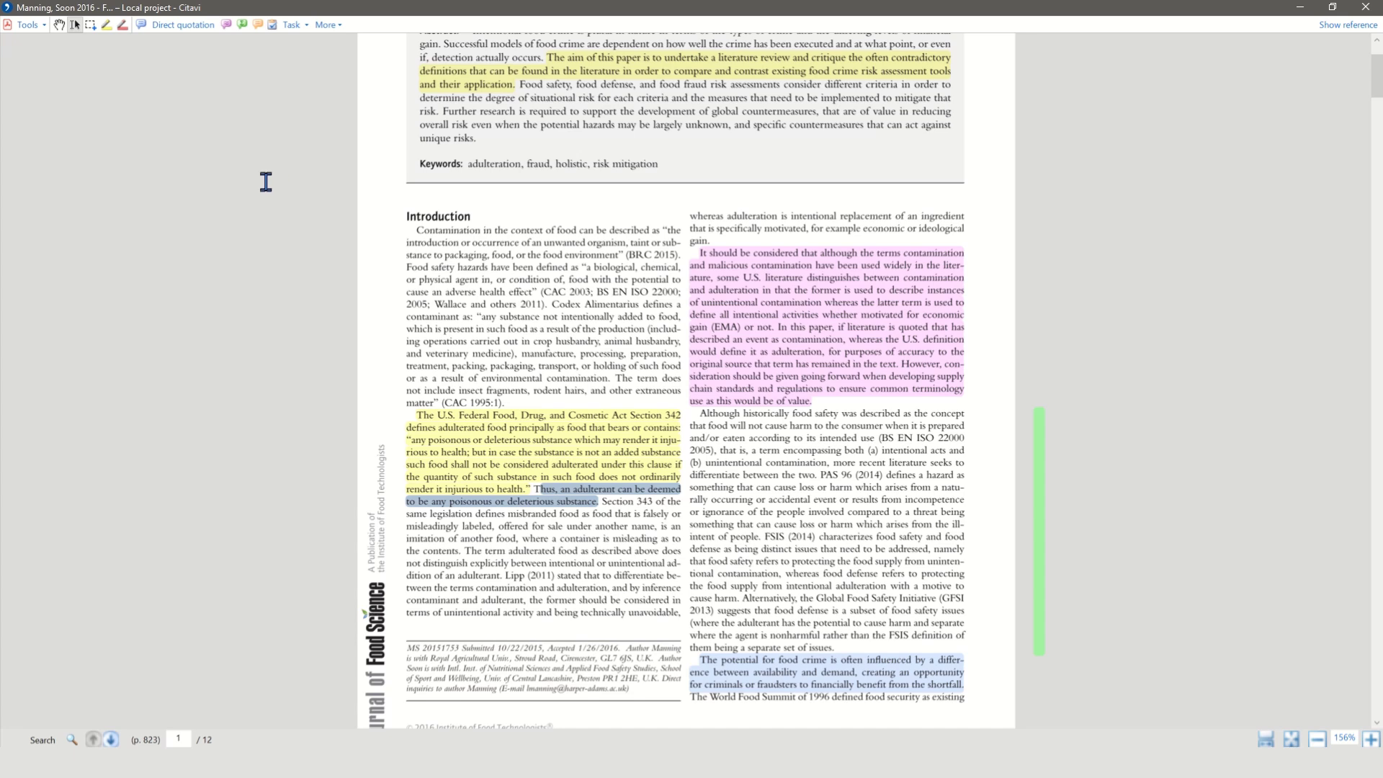
left_click(181, 33)
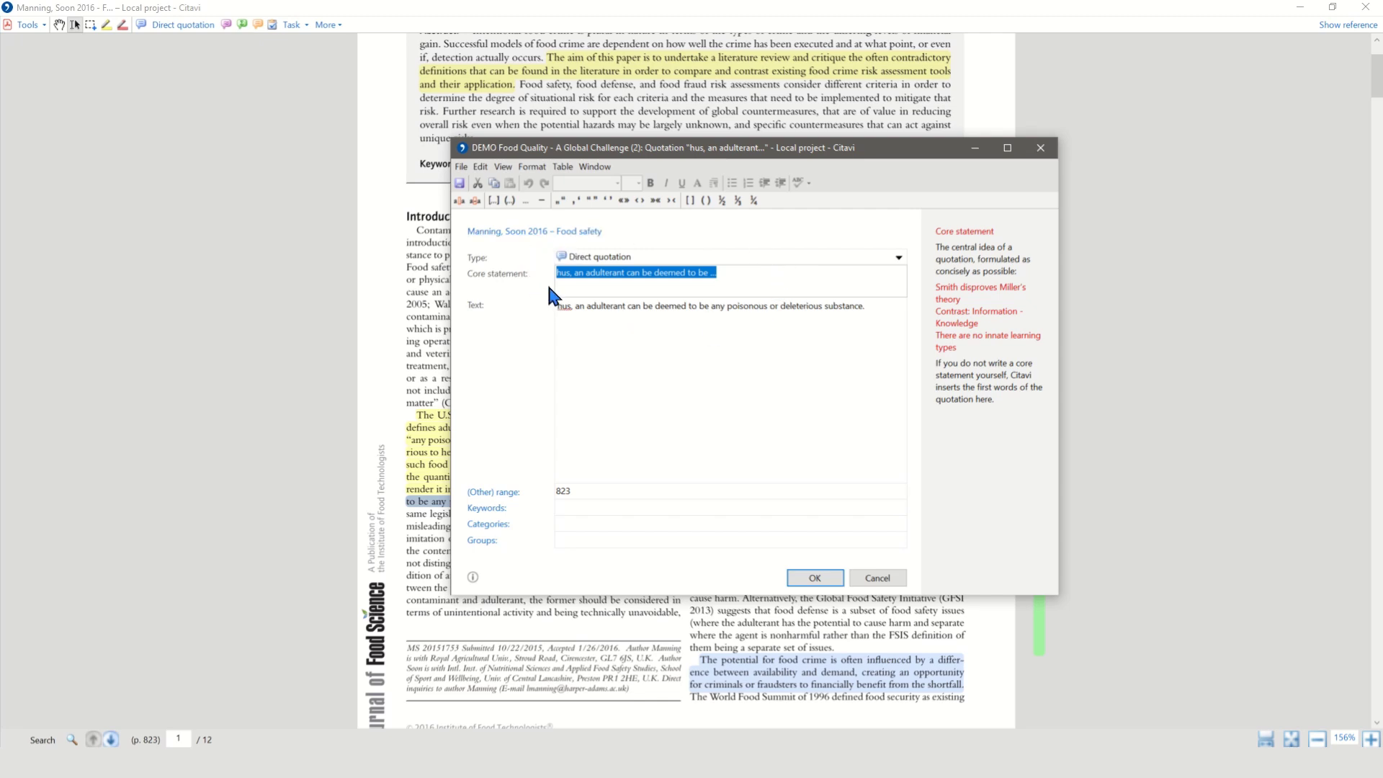
Step: Review the quotation's core statement and text, then save it as a direct quotation from page 823
left_click(731, 273)
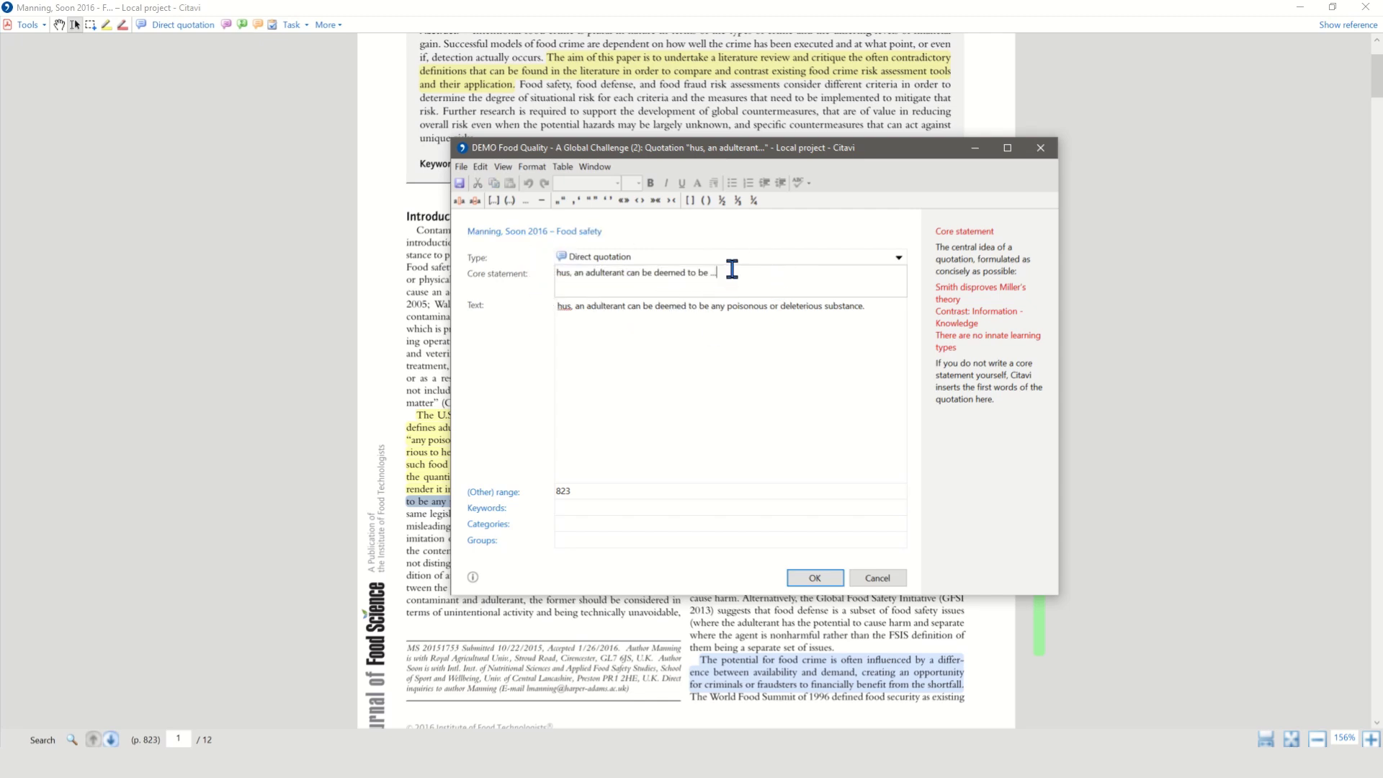
left_click(692, 363)
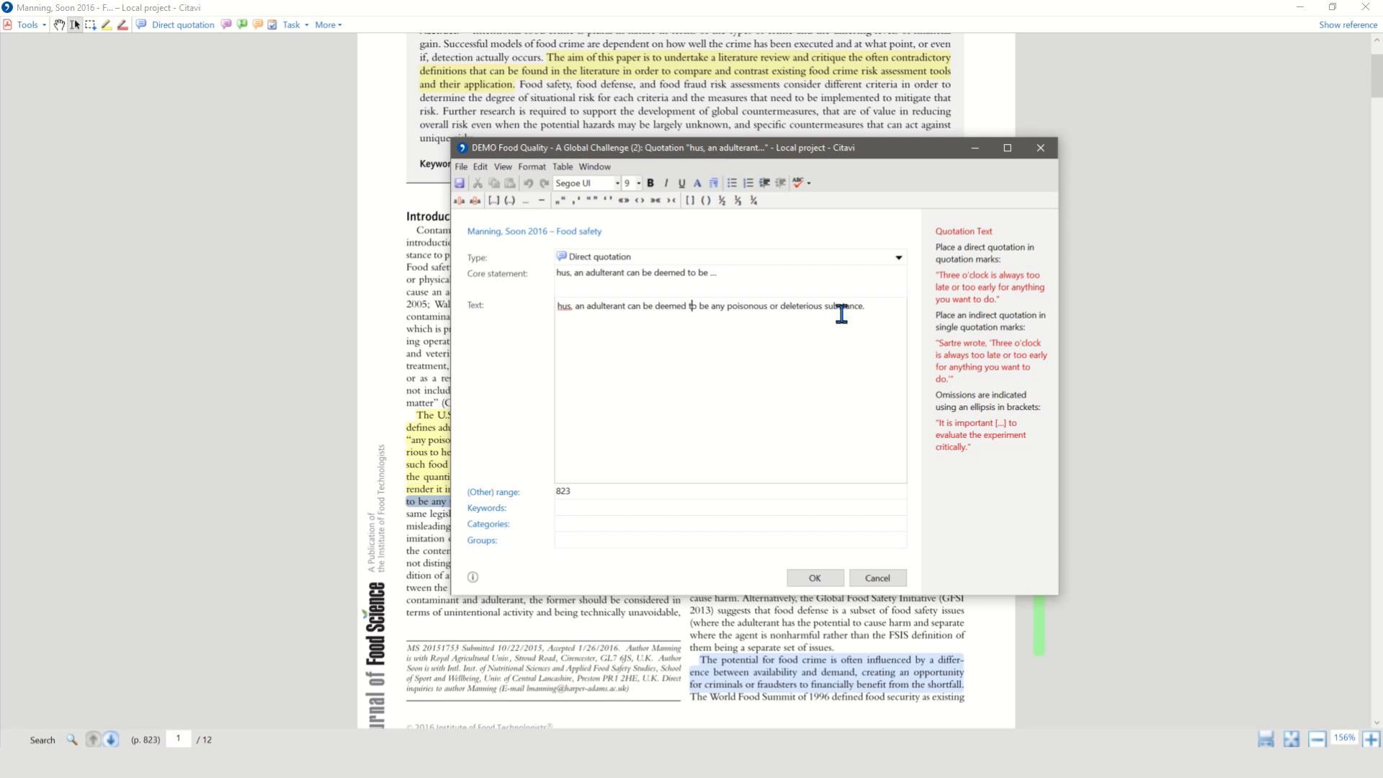
left_click(876, 306)
left_click(814, 578)
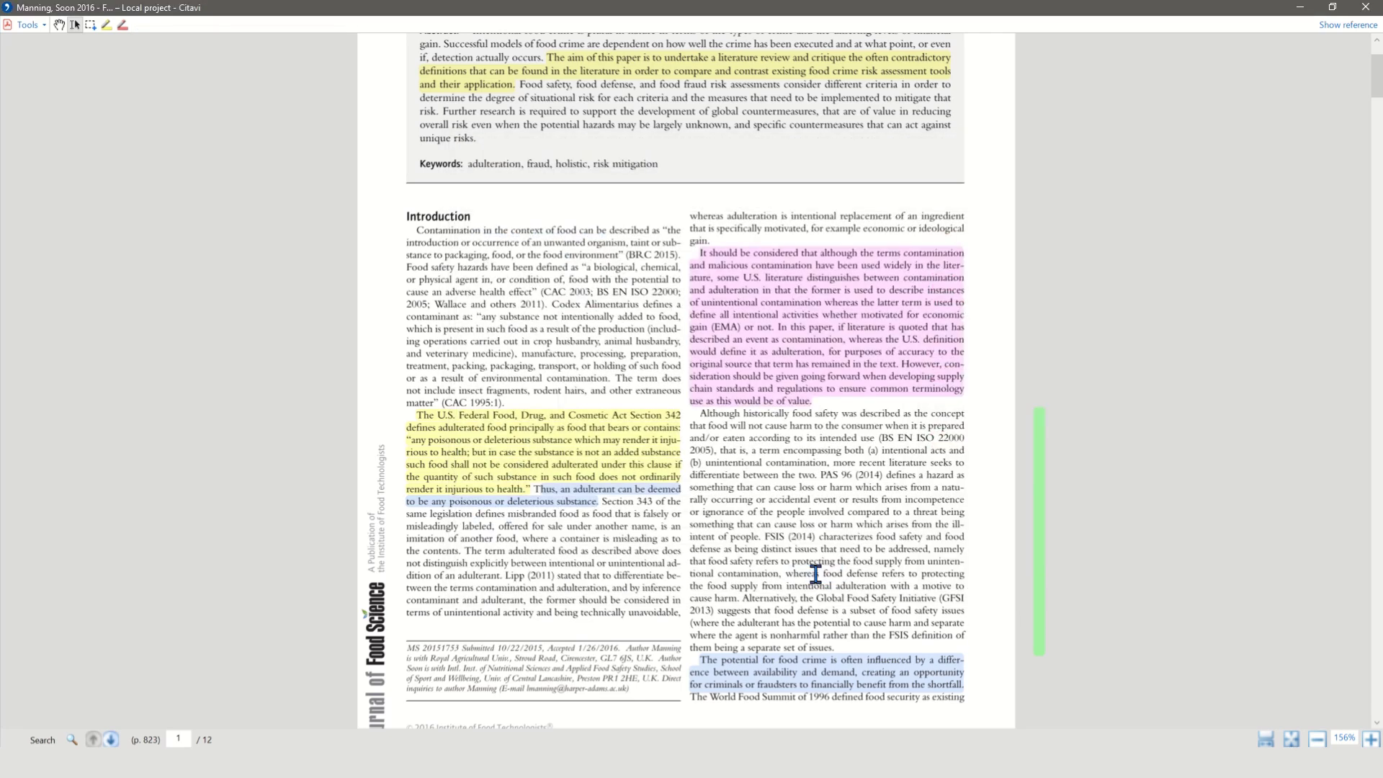
Step: Return to the Reference Editor and open the project's 82 knowledge items
key("Escape")
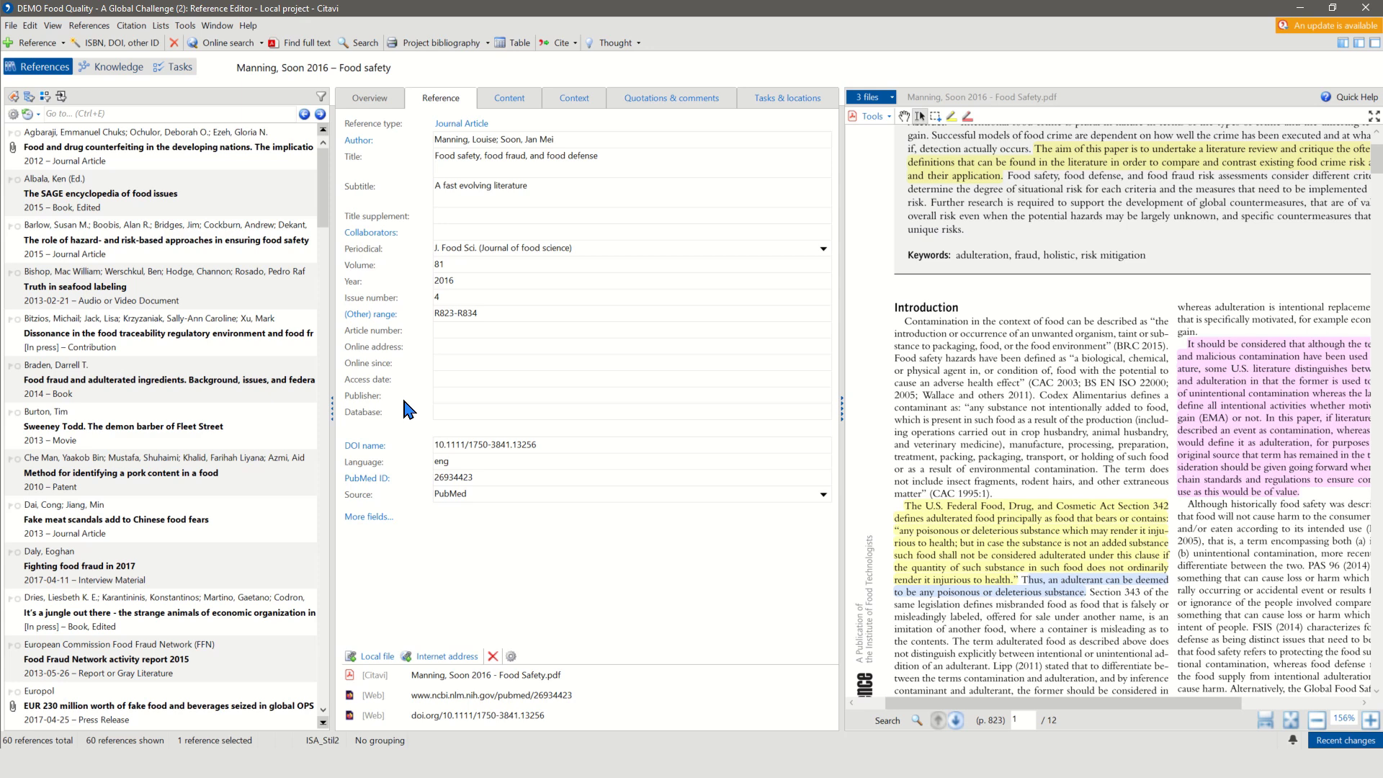
left_click(112, 71)
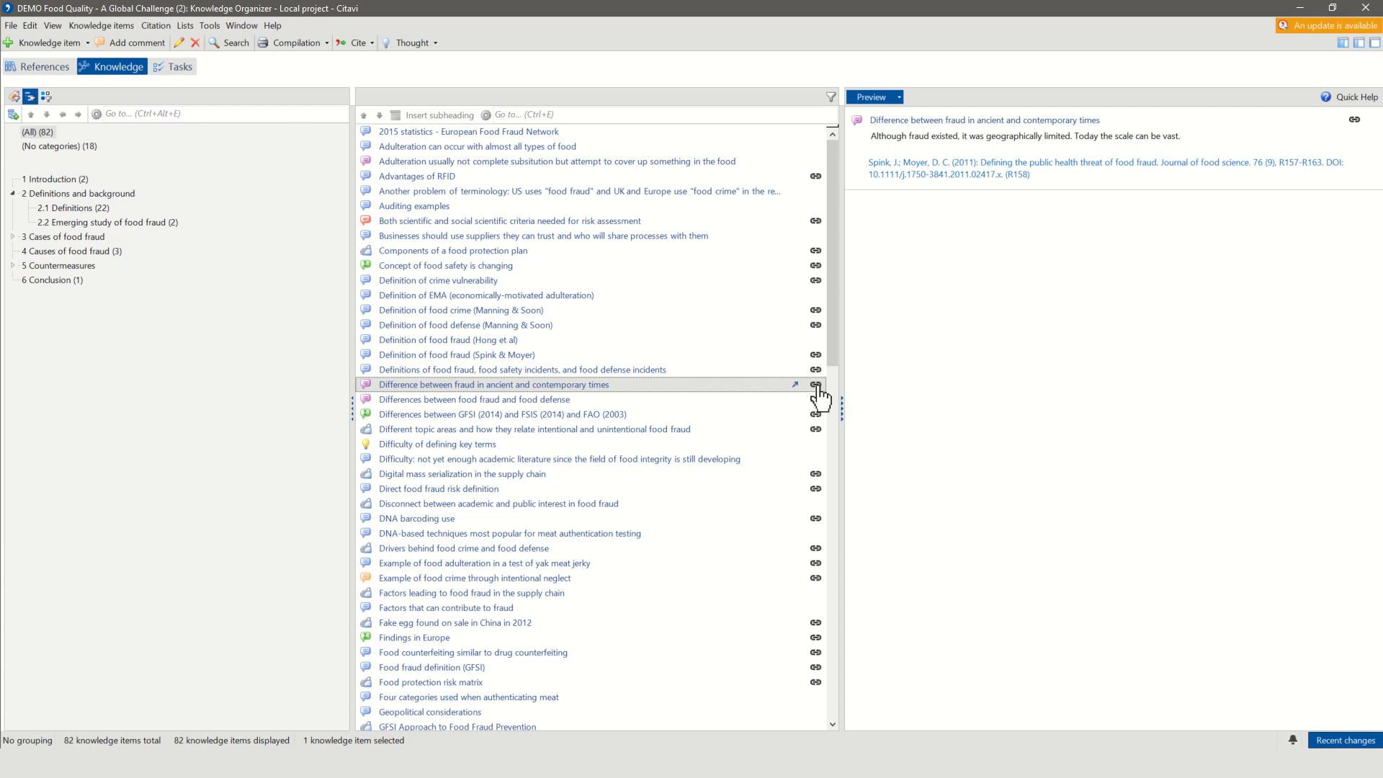
Step: Open the ancient-and-contemporary fraud quotation for editing at its '3.1 Food fraud in history' category
left_click(669, 391)
left_click(452, 474)
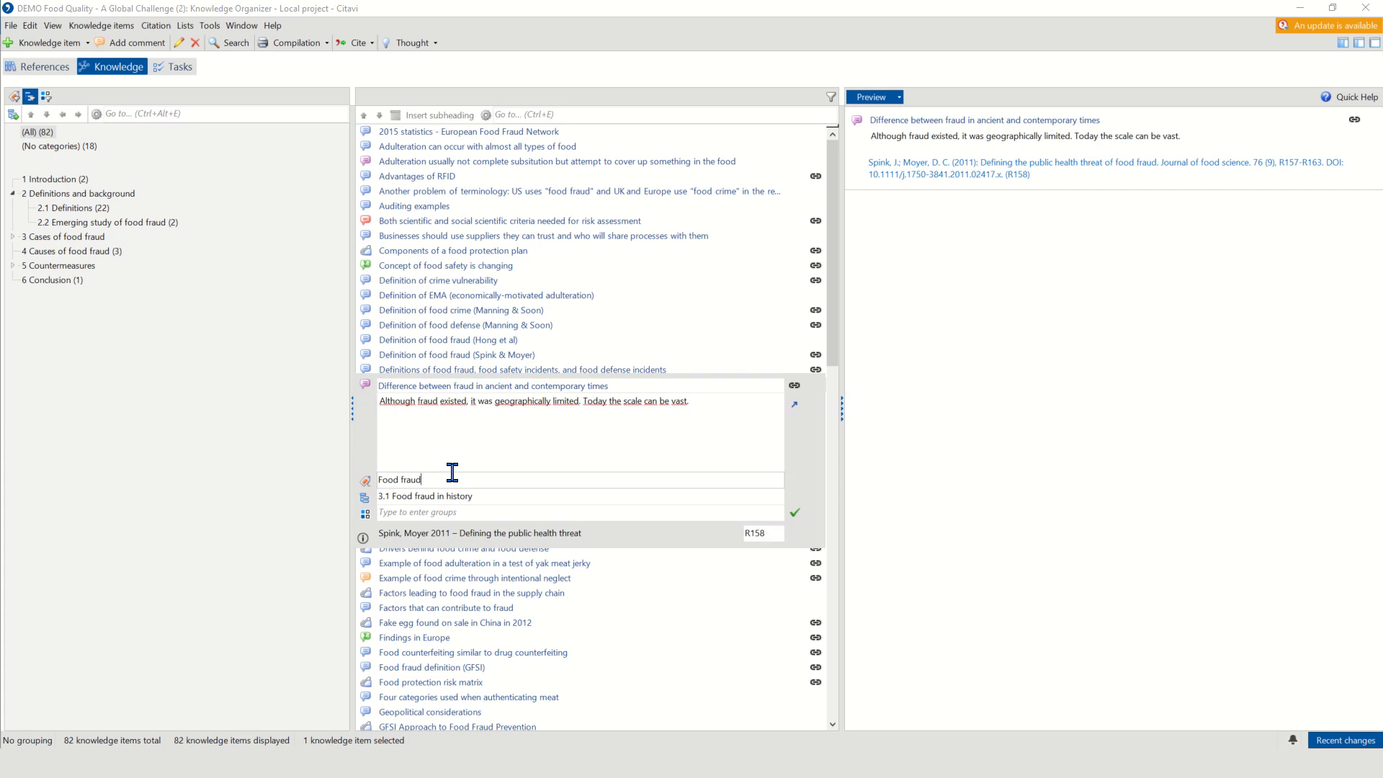
left_click(486, 494)
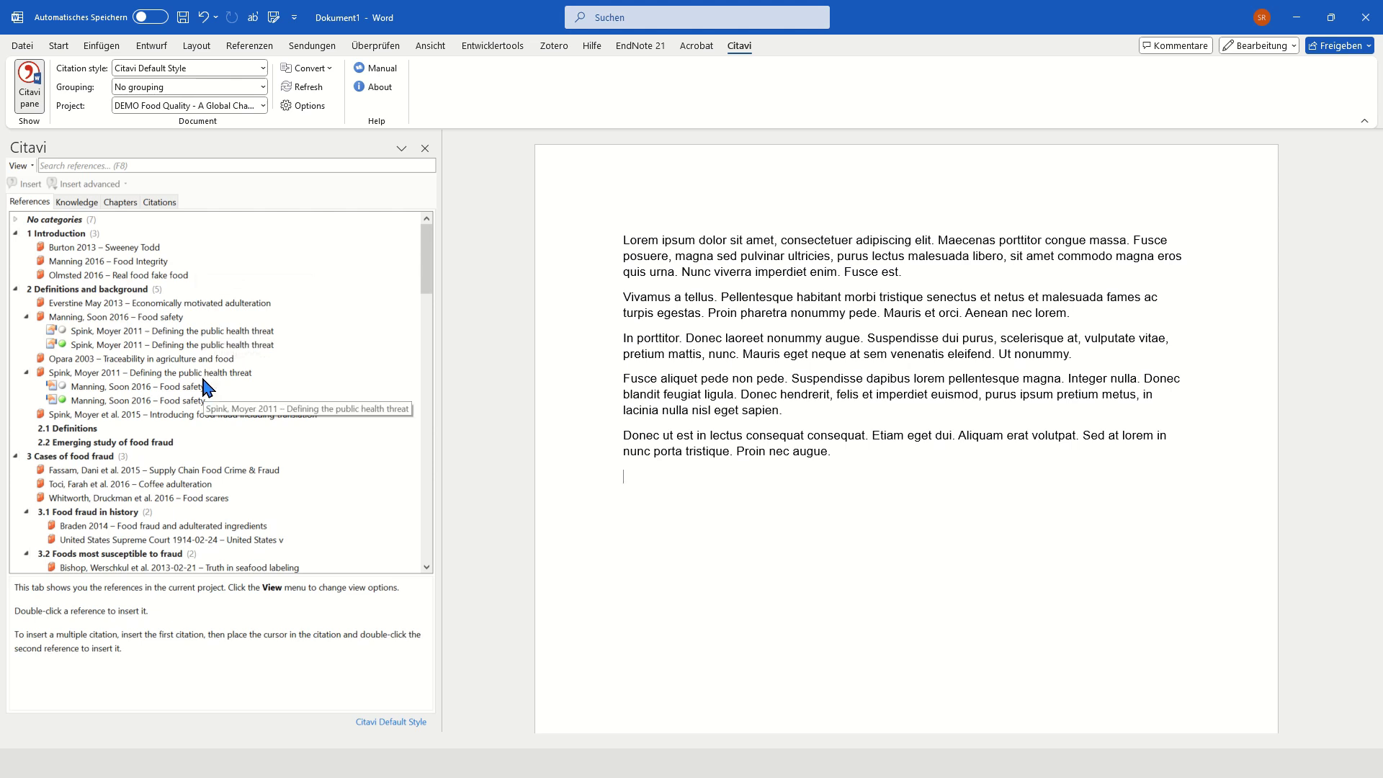
Step: Insert the Everstine 2013 citation after 'Fusce est.' and add blank lines at the document's end
left_click(935, 277)
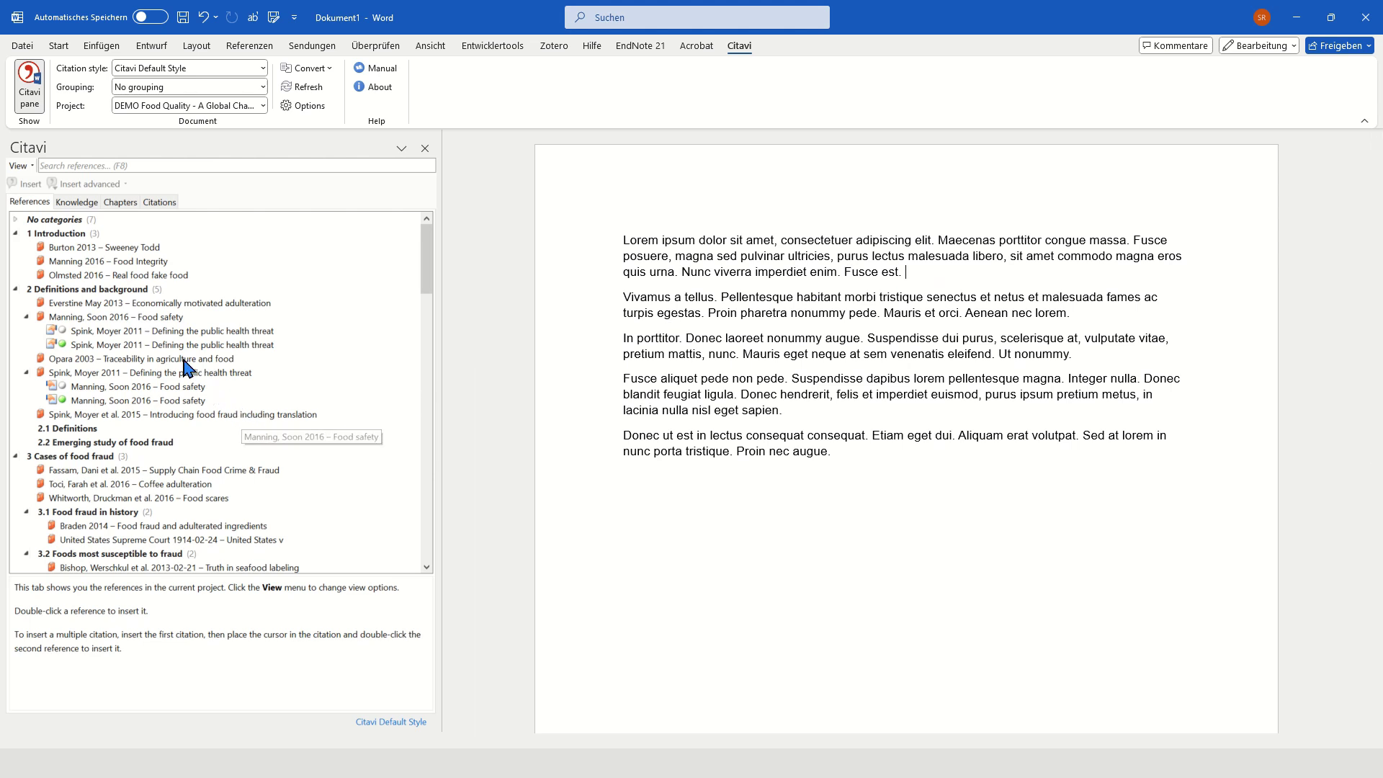
left_click(114, 303)
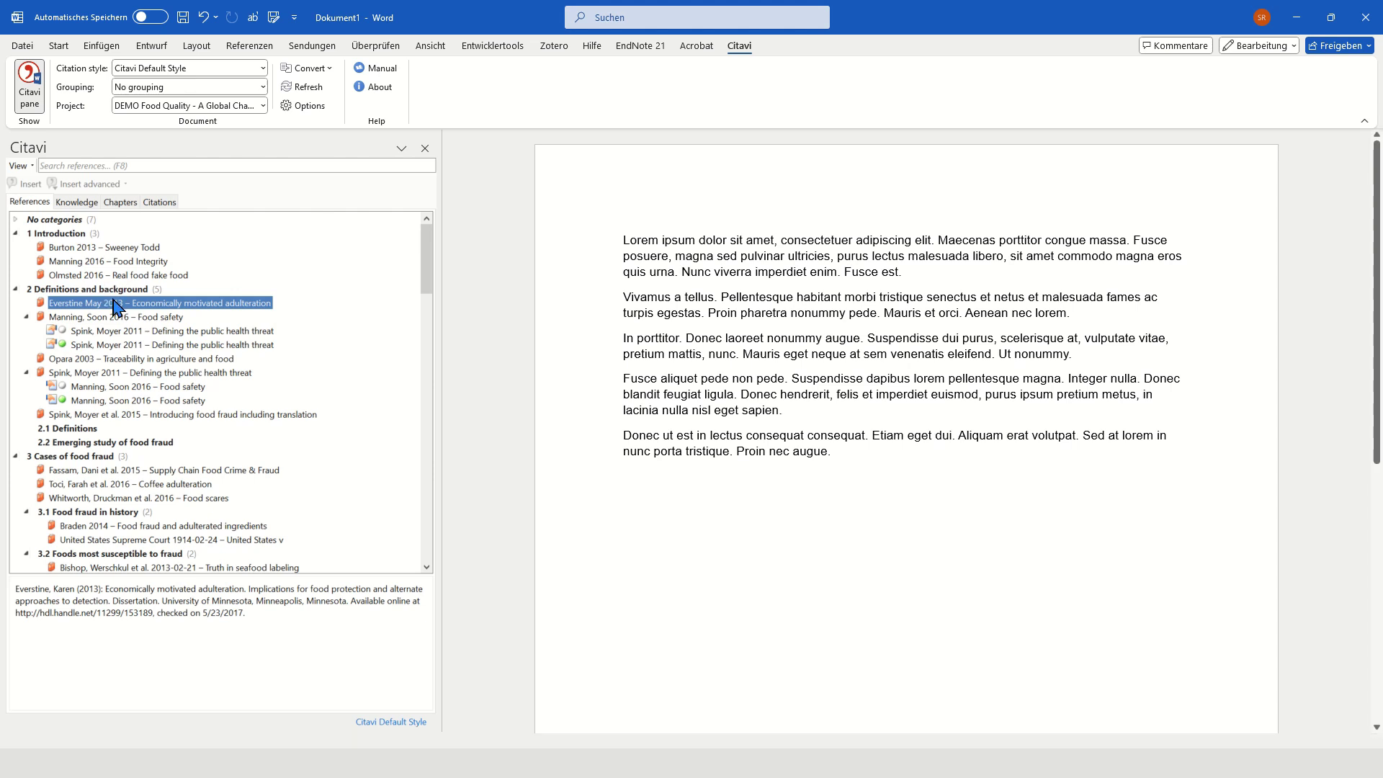
double_click(114, 303)
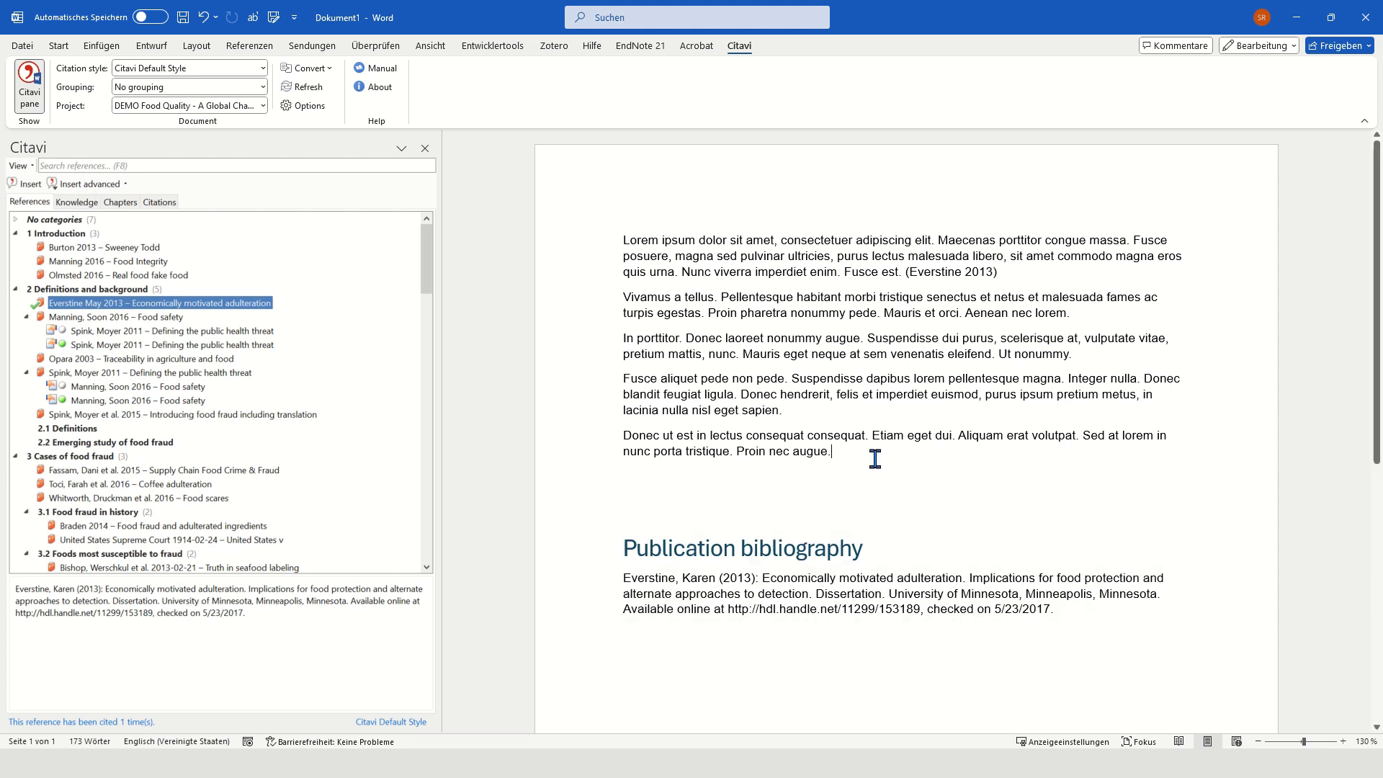
key("Return")
key("Return")
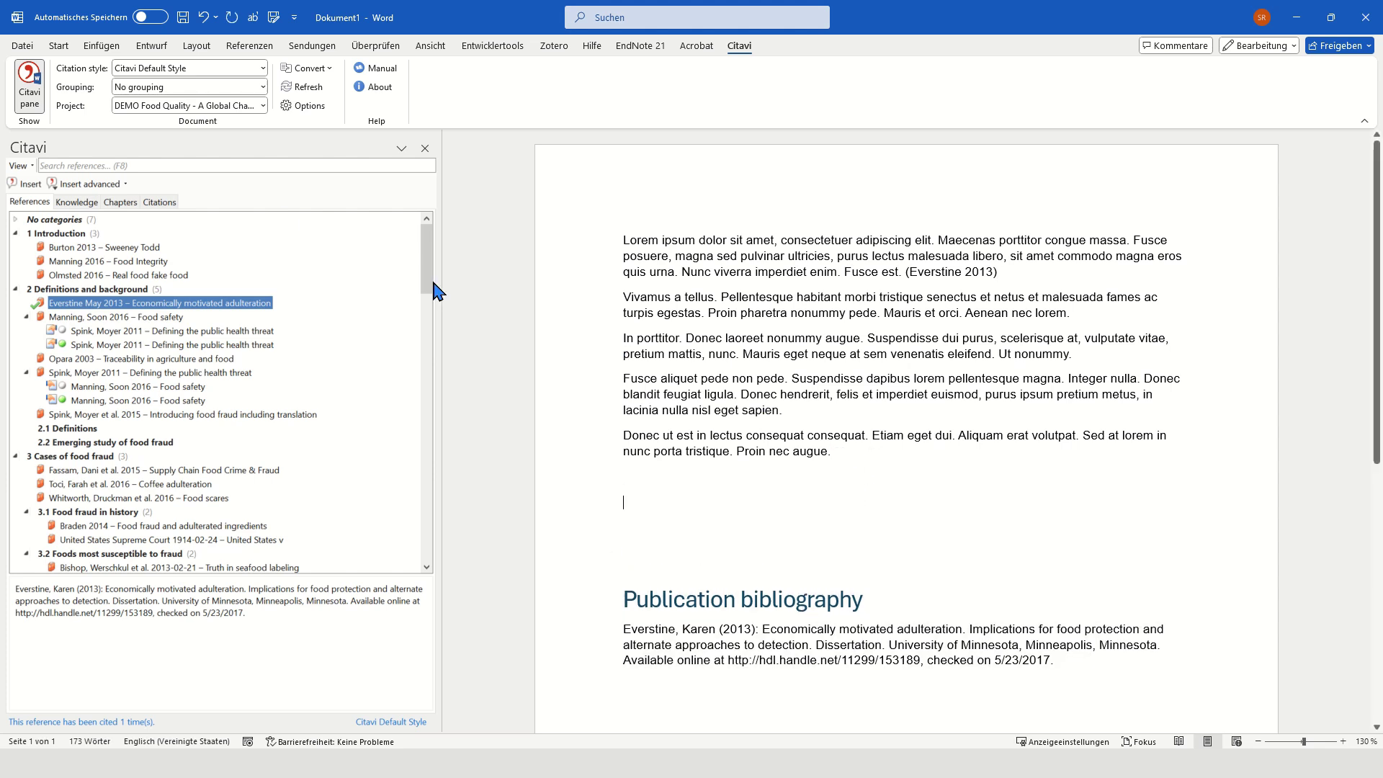
Step: Insert the 'Definition of EMA' quotation with its (Nestec Ltd. 2016, p. 16) citation
left_click(77, 202)
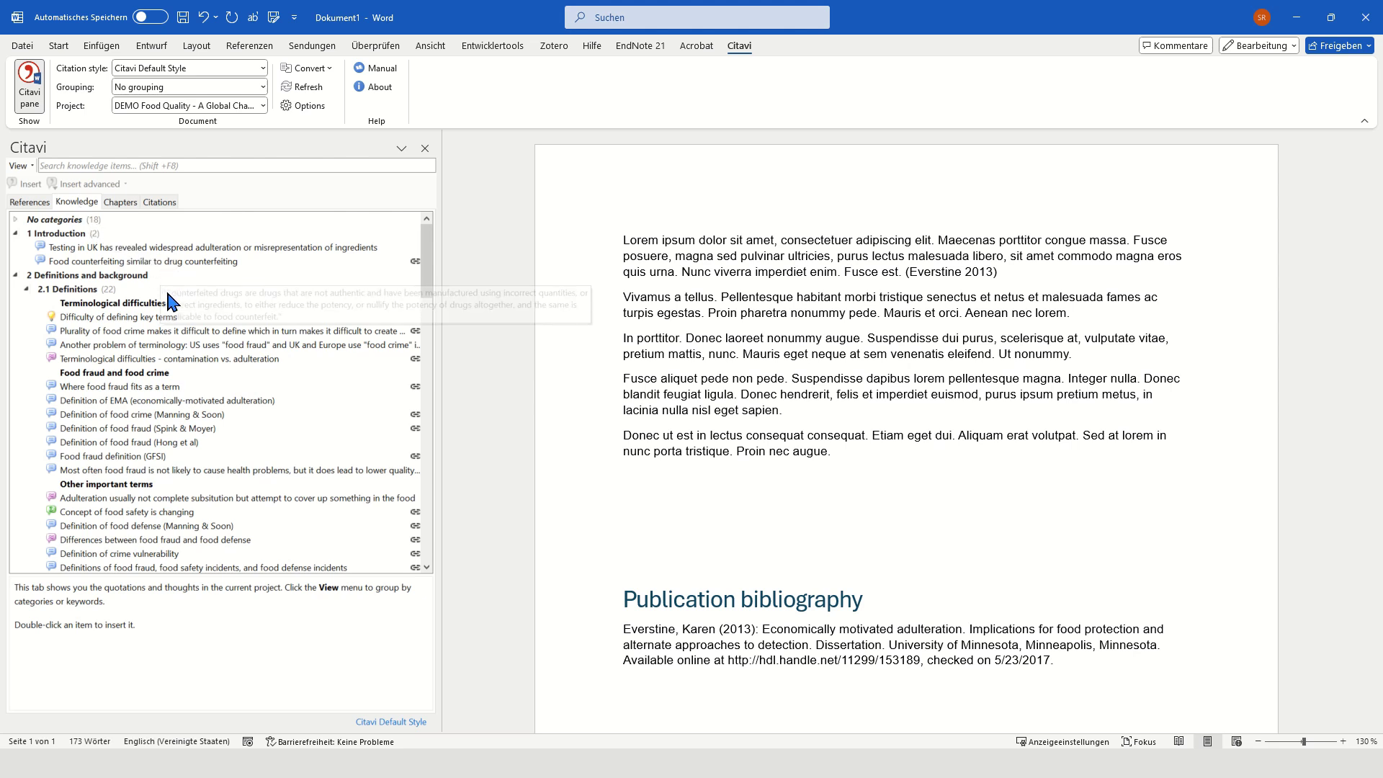
left_click(161, 401)
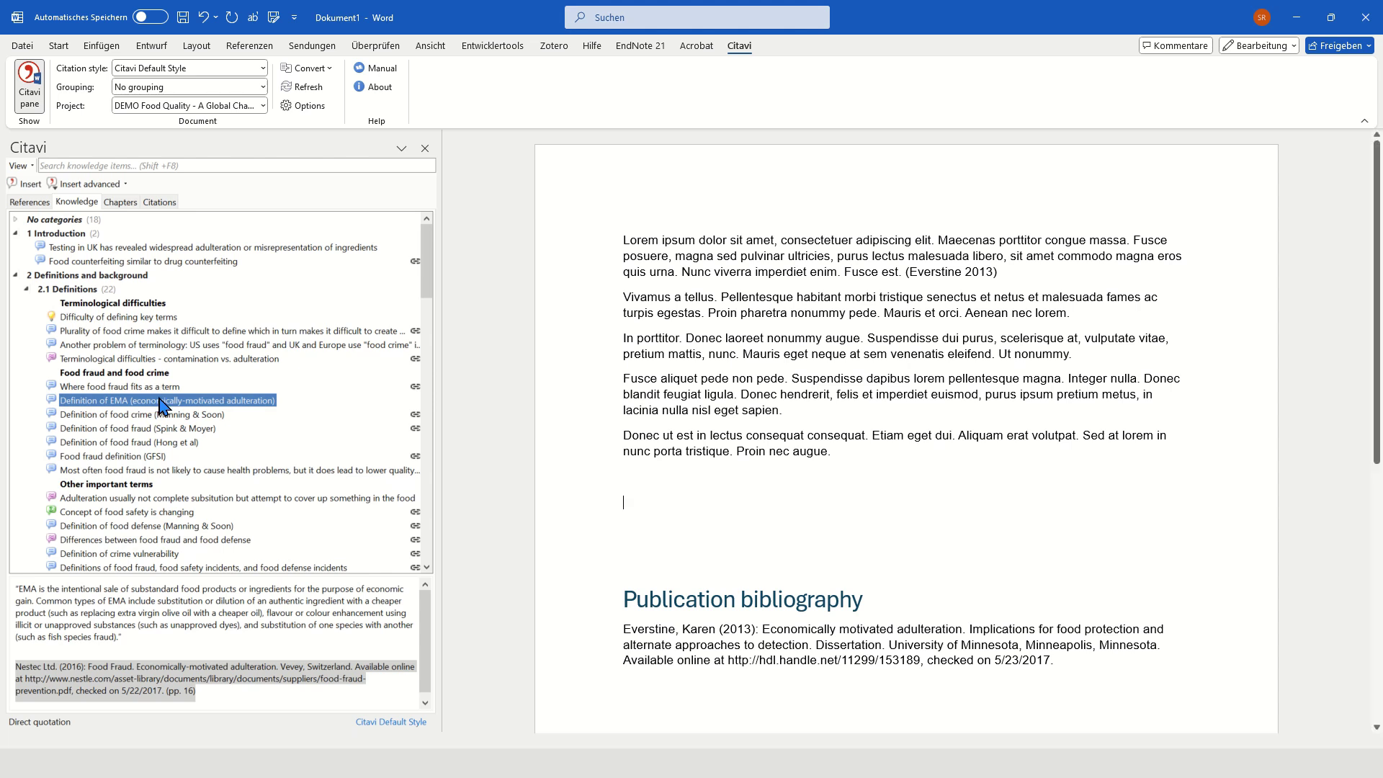
double_click(161, 400)
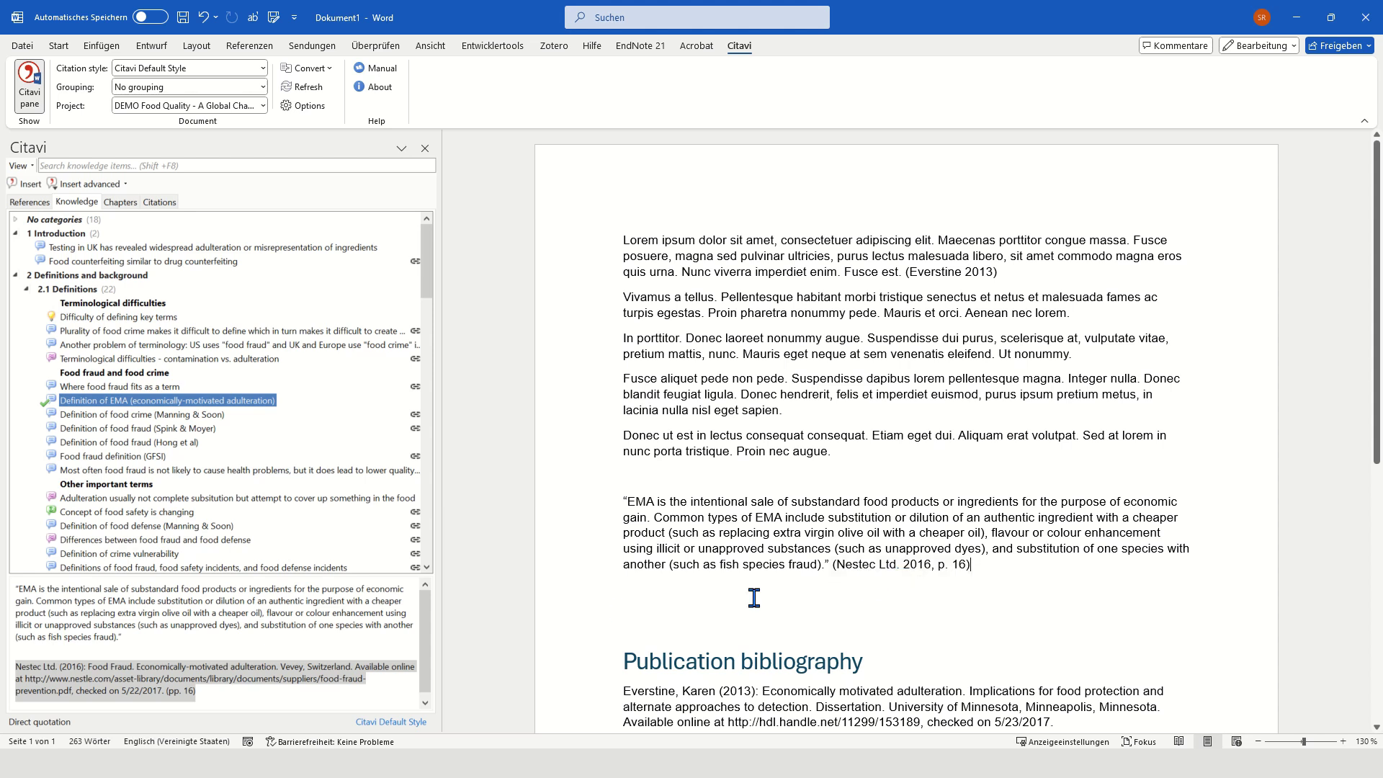
Step: List the document's citations, delete 'sale' from the EMA quotation, and select the Nestec citation
left_click(159, 203)
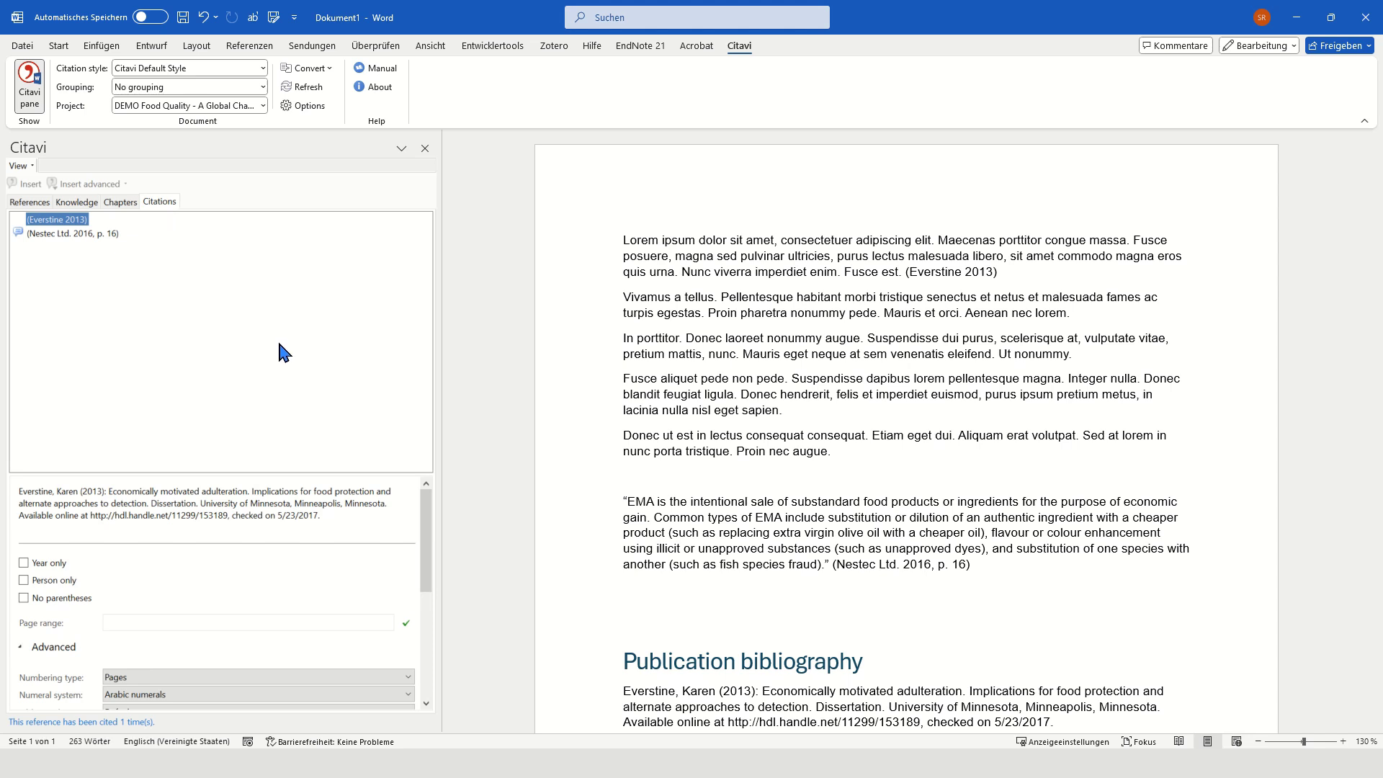
scroll(721, 490, "down", 3)
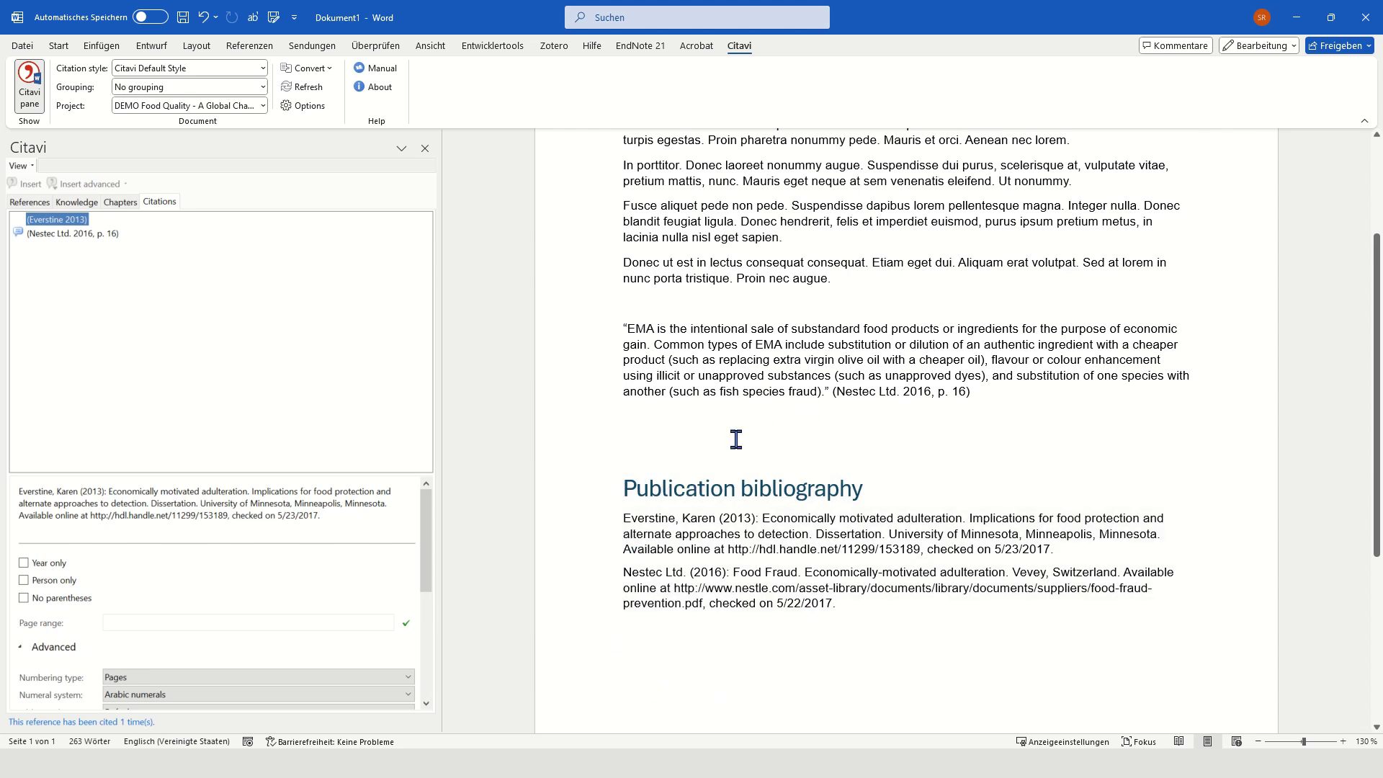
double_click(765, 329)
key("Delete")
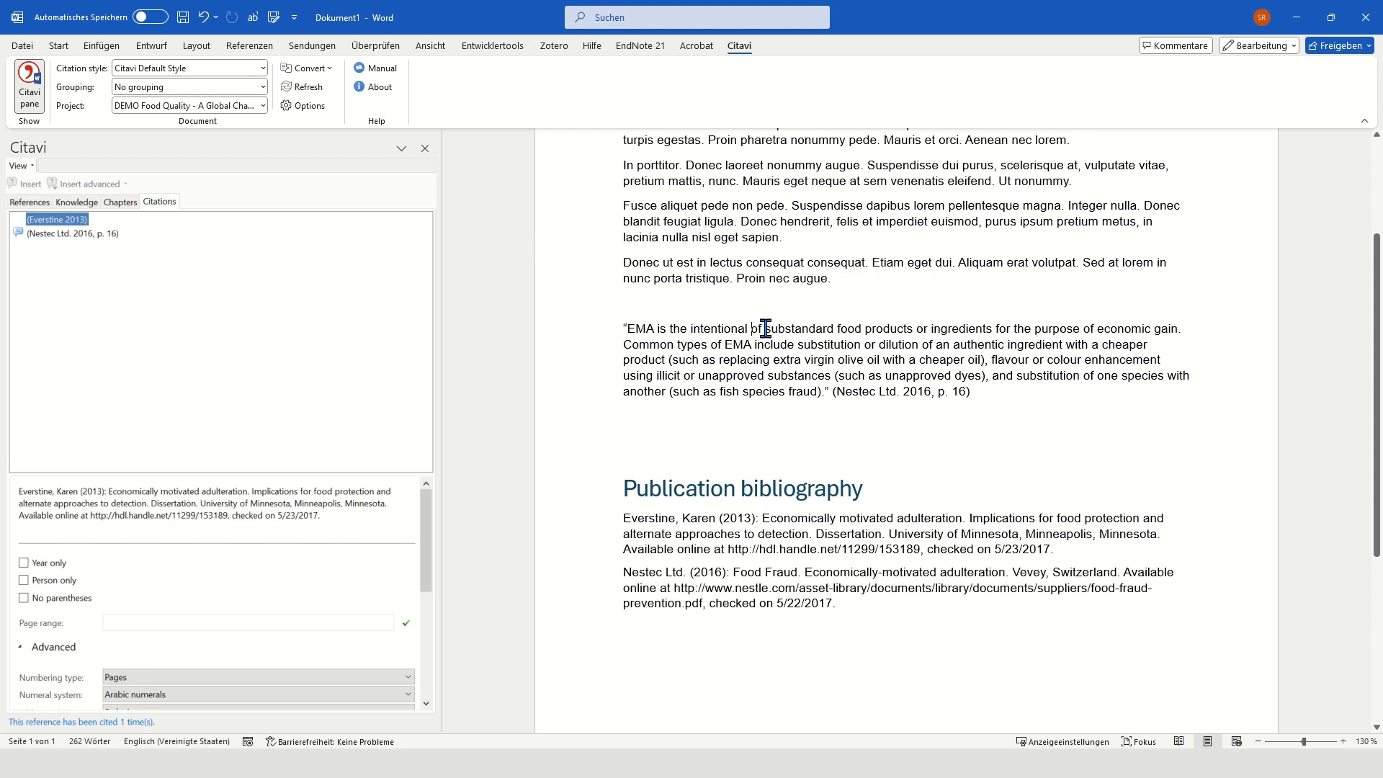
left_click(929, 393)
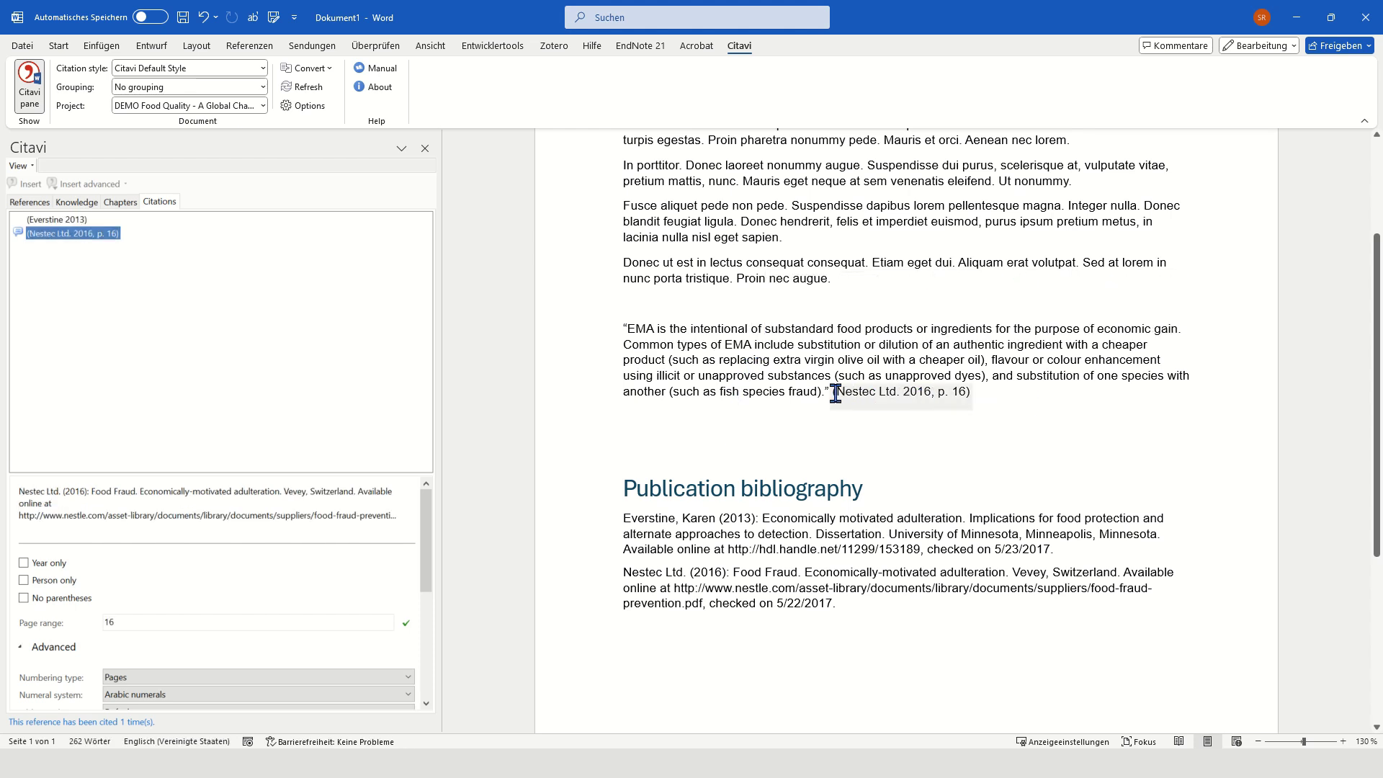